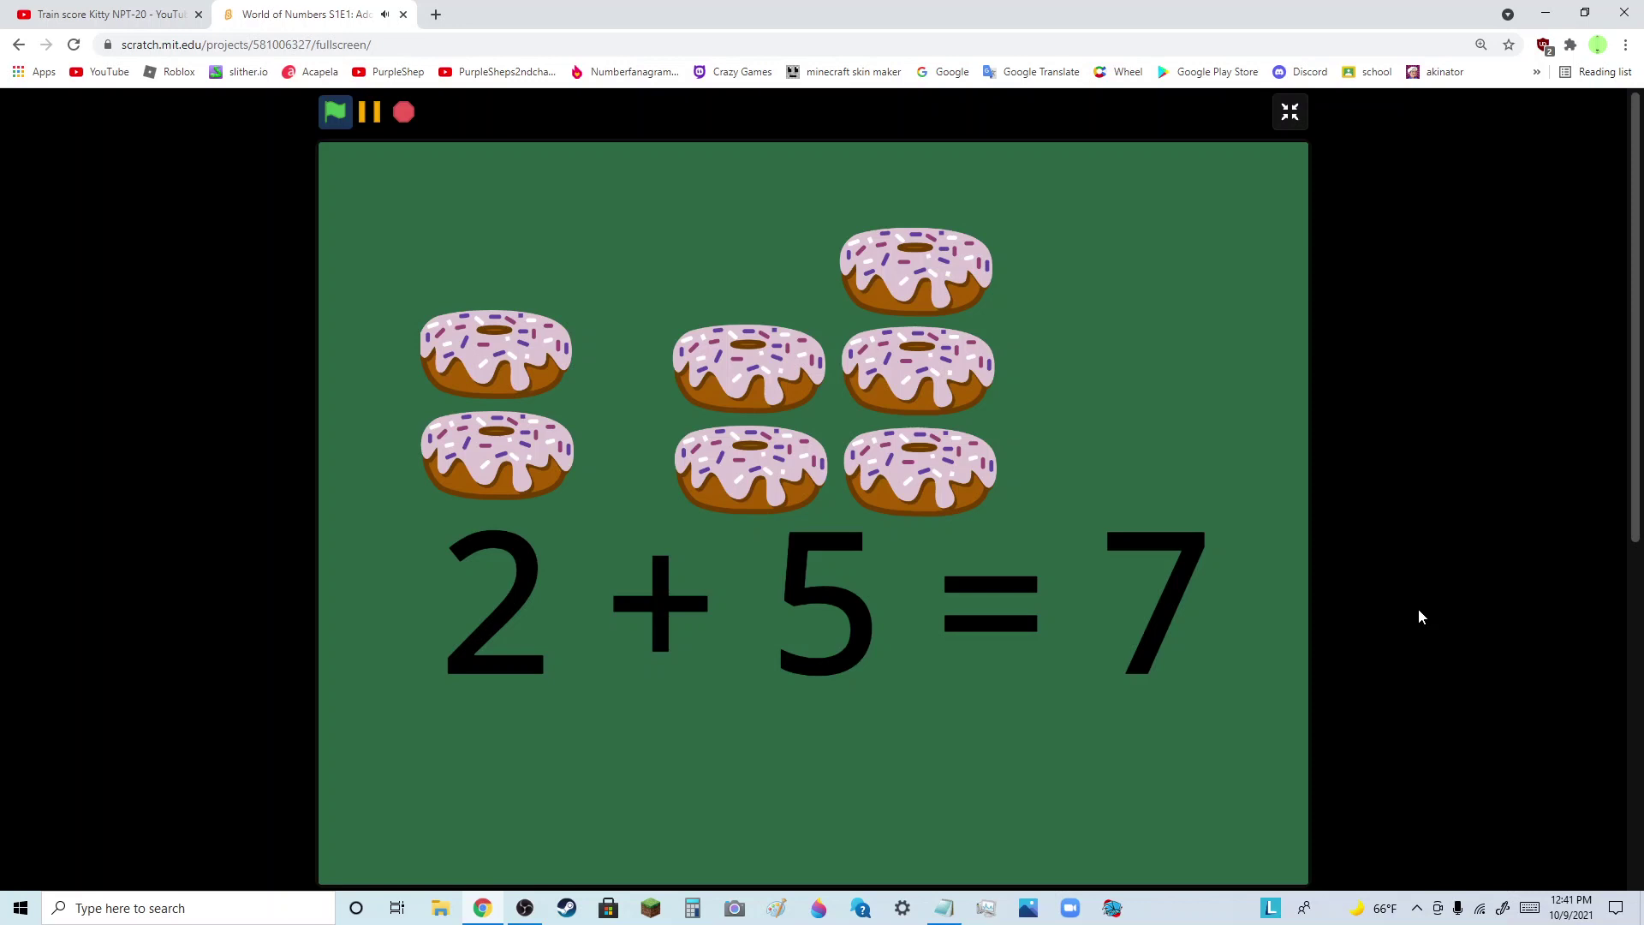
After the animation ends on 2 + 5 = 7, switch to the OBS window from the taskbar.
left_click(524, 909)
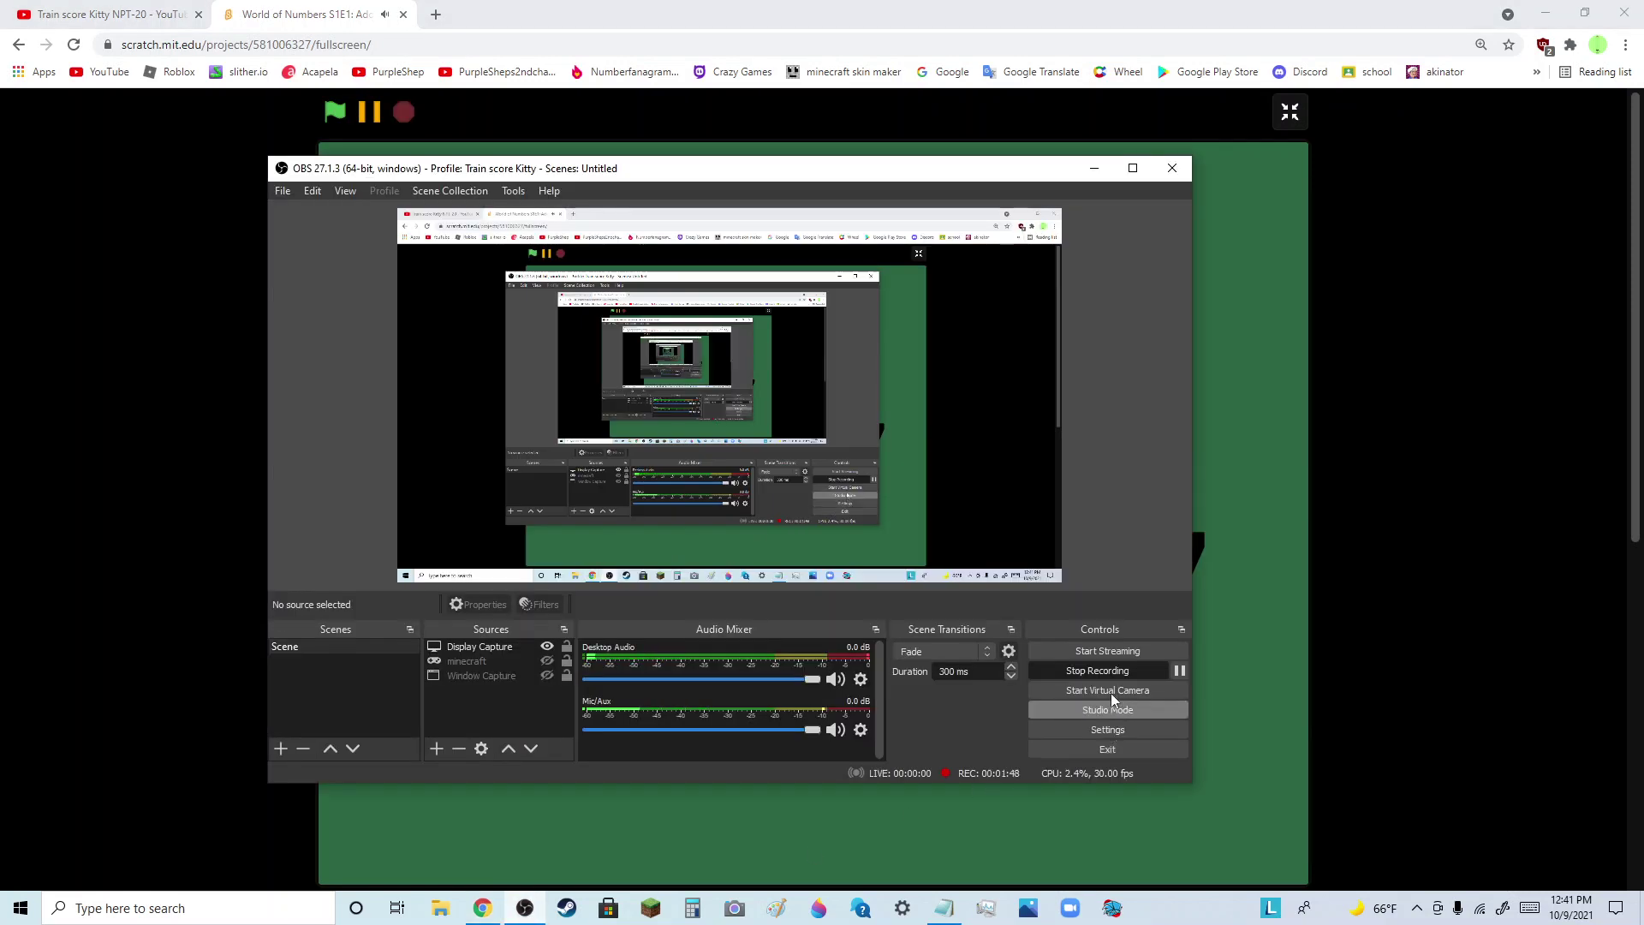